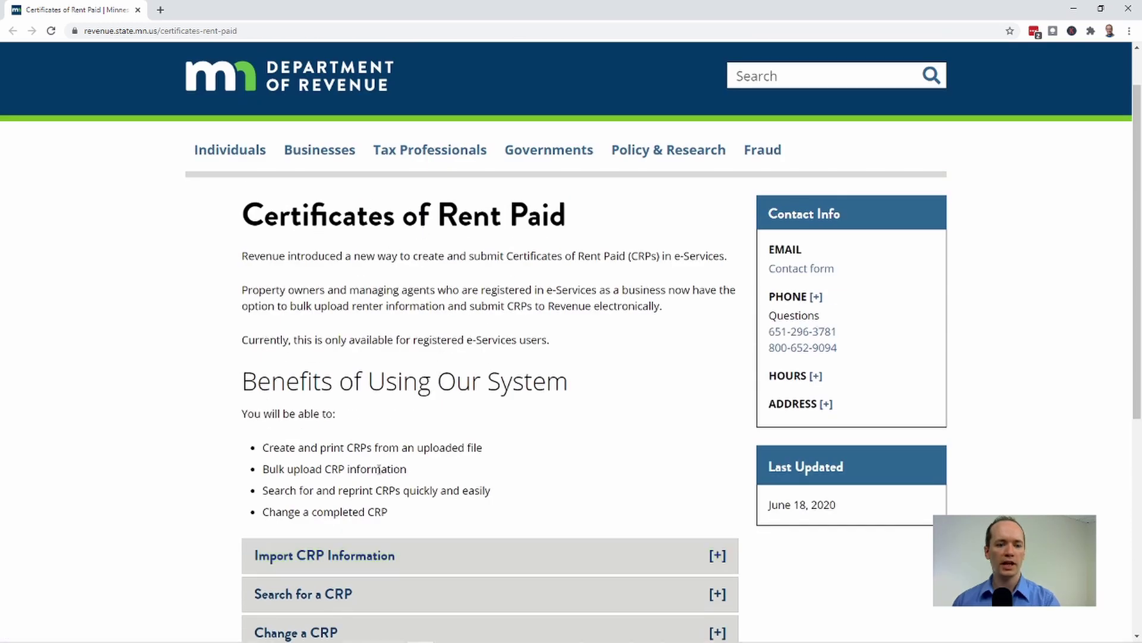
Expand the Import CRP Information section and open the CRP File Formats page
scroll(381, 464, down, 2)
click(309, 445)
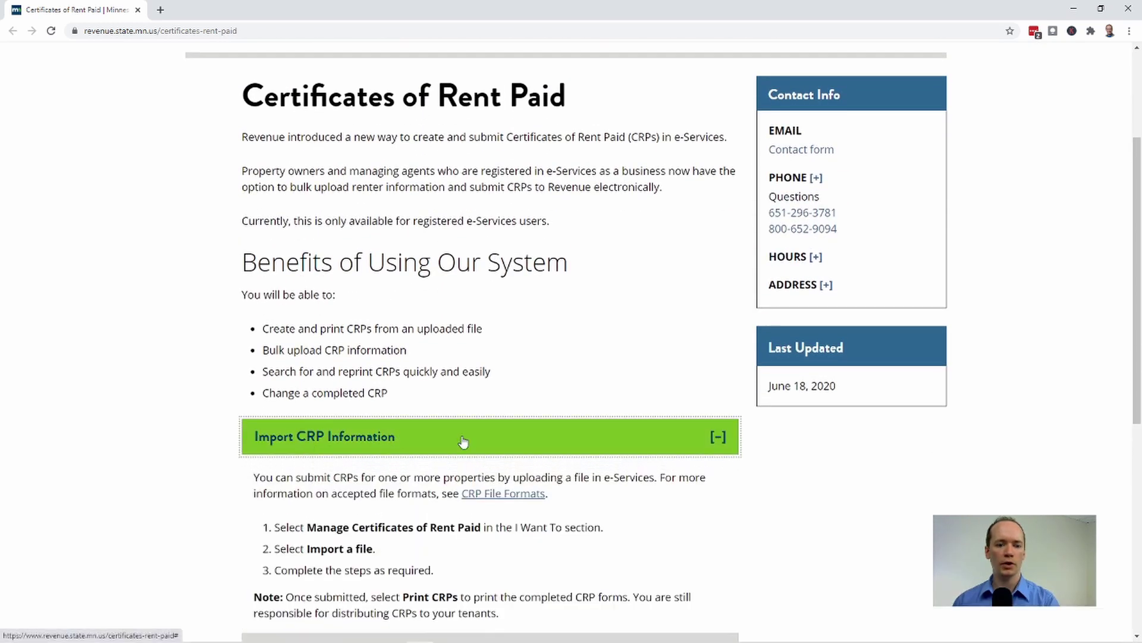
scroll(470, 444, down, 1)
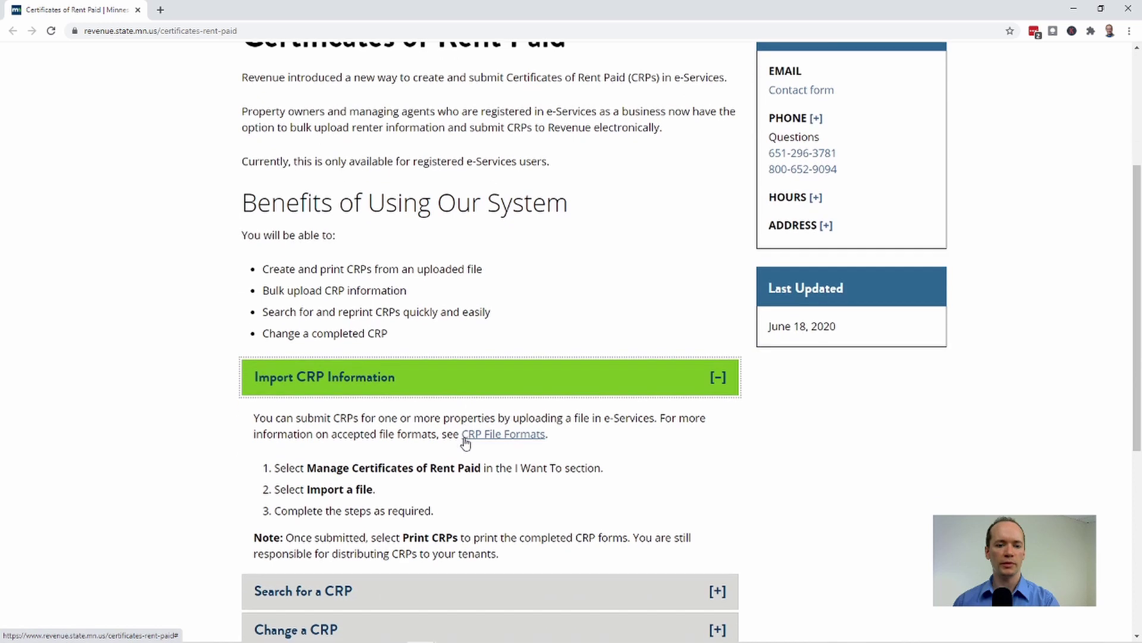
click(521, 439)
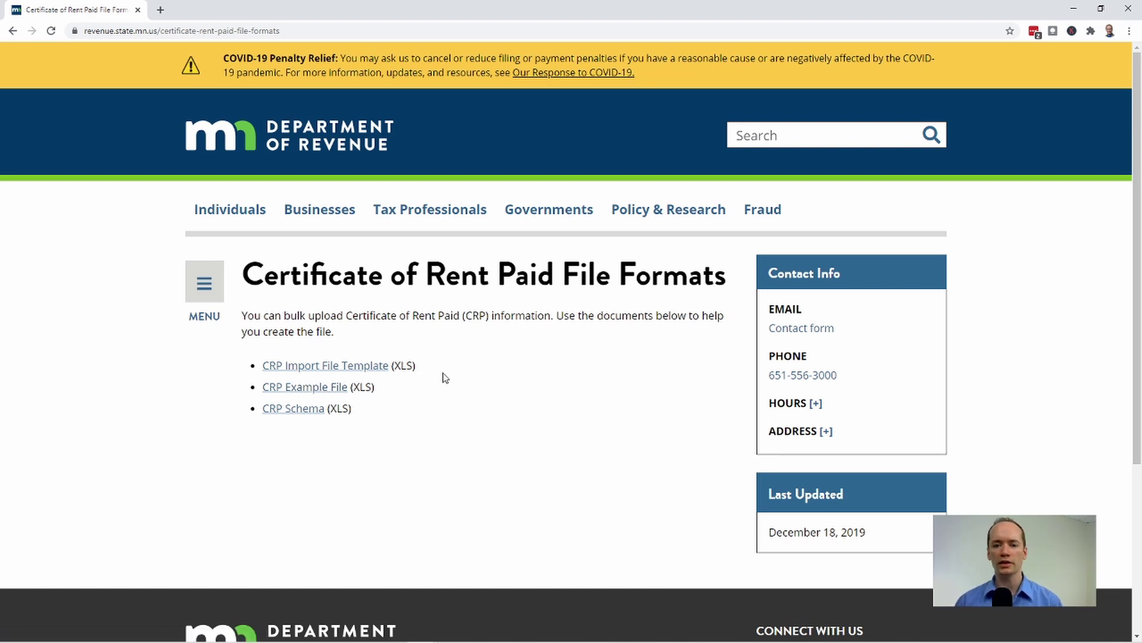
Switch to crp_example_file_2.xlsx in OpenOffice Calc and compare its columns with the fields of the 2020 CRP form
key(alt+Tab)
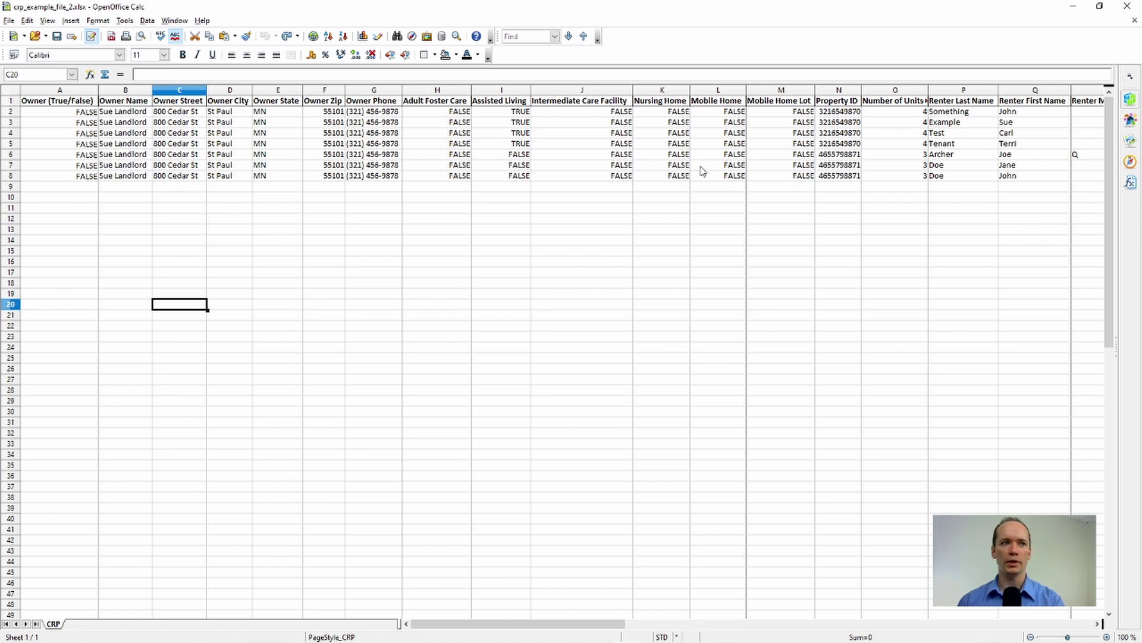
key(alt+Tab)
drag(370, 241, 809, 244)
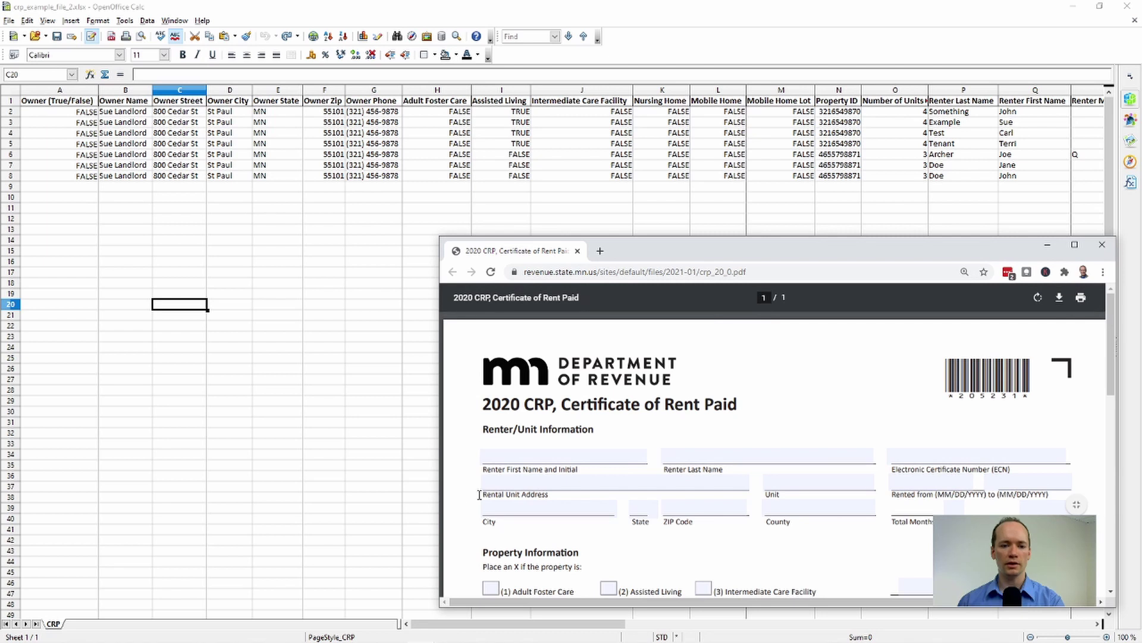
scroll(623, 443, down, 2)
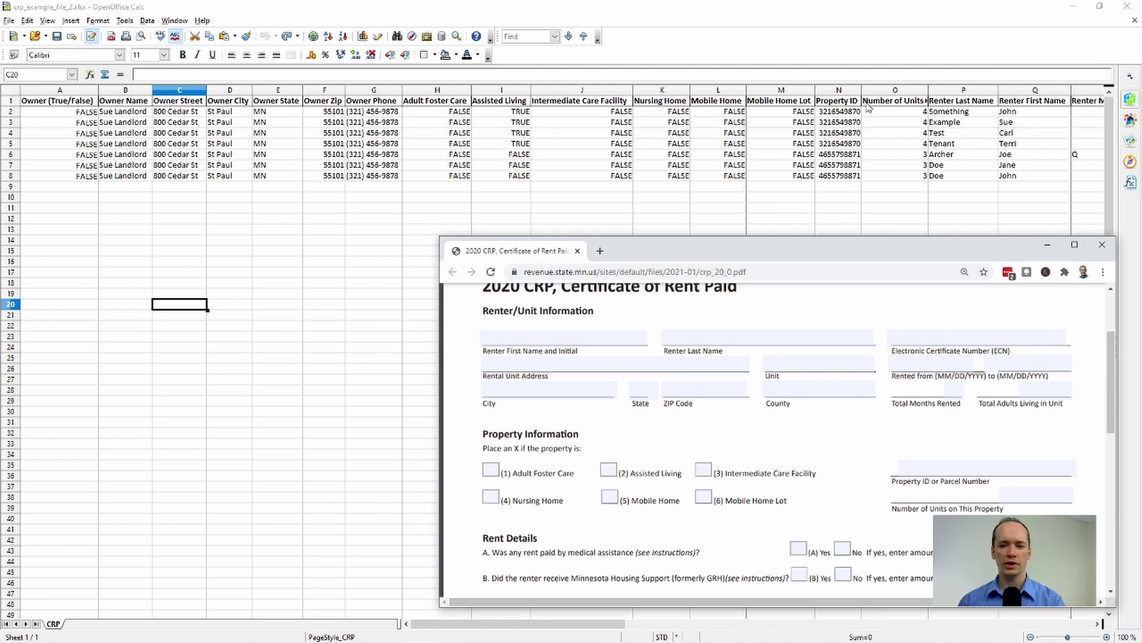
click(878, 52)
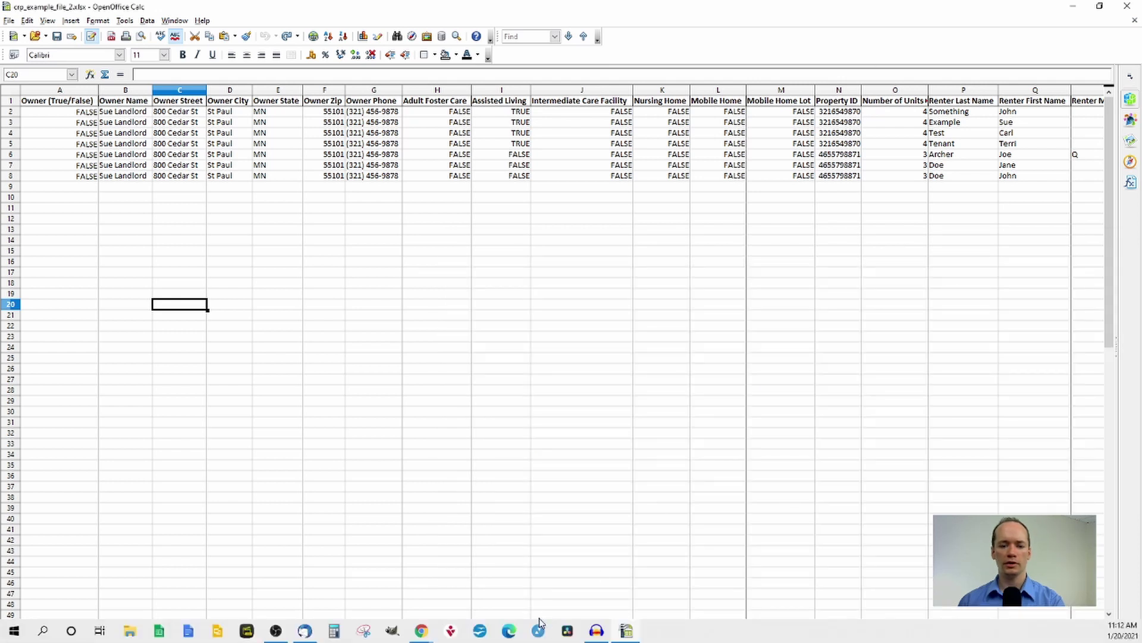
Examine the example file's remaining columns, from the renter and rental details through rent amounts to the managing agent
drag(544, 625, 682, 625)
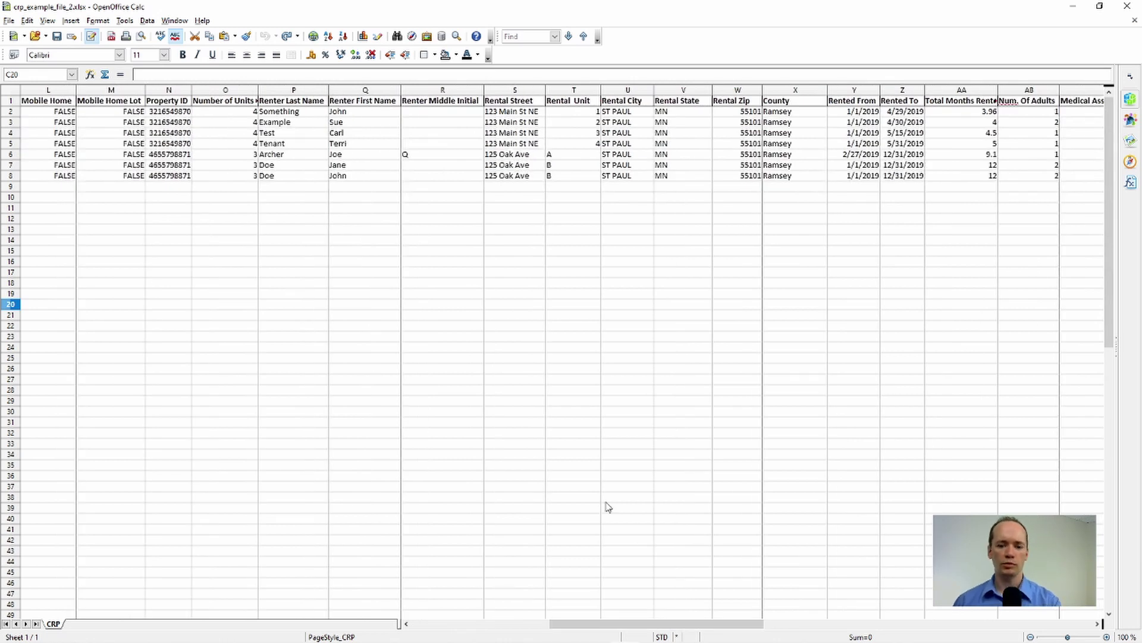
drag(669, 622, 771, 623)
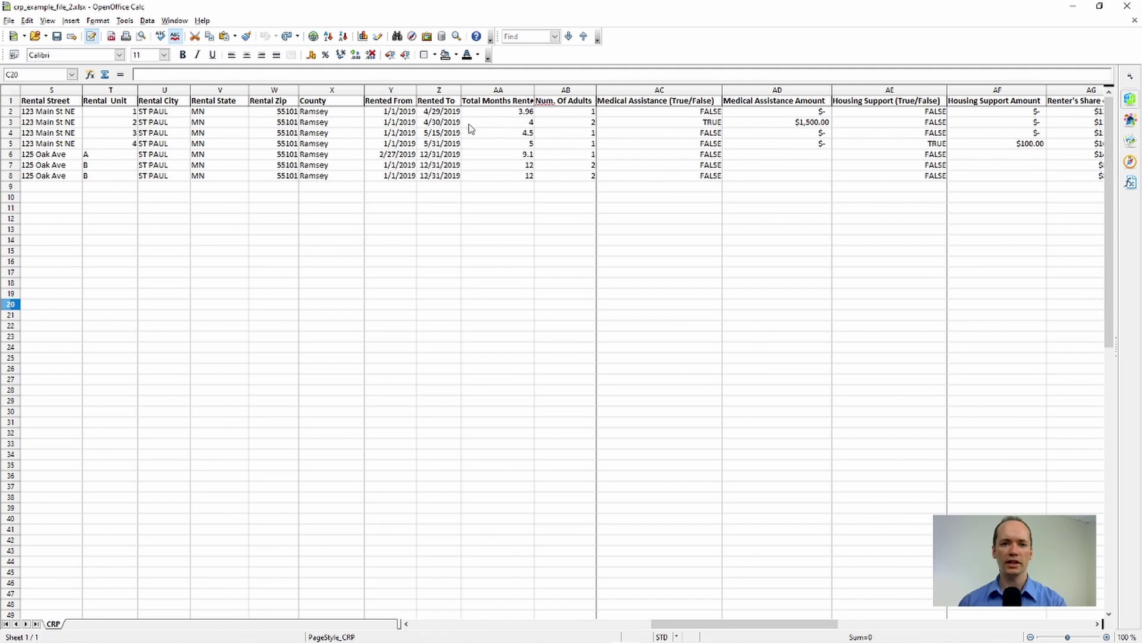
drag(729, 623, 818, 623)
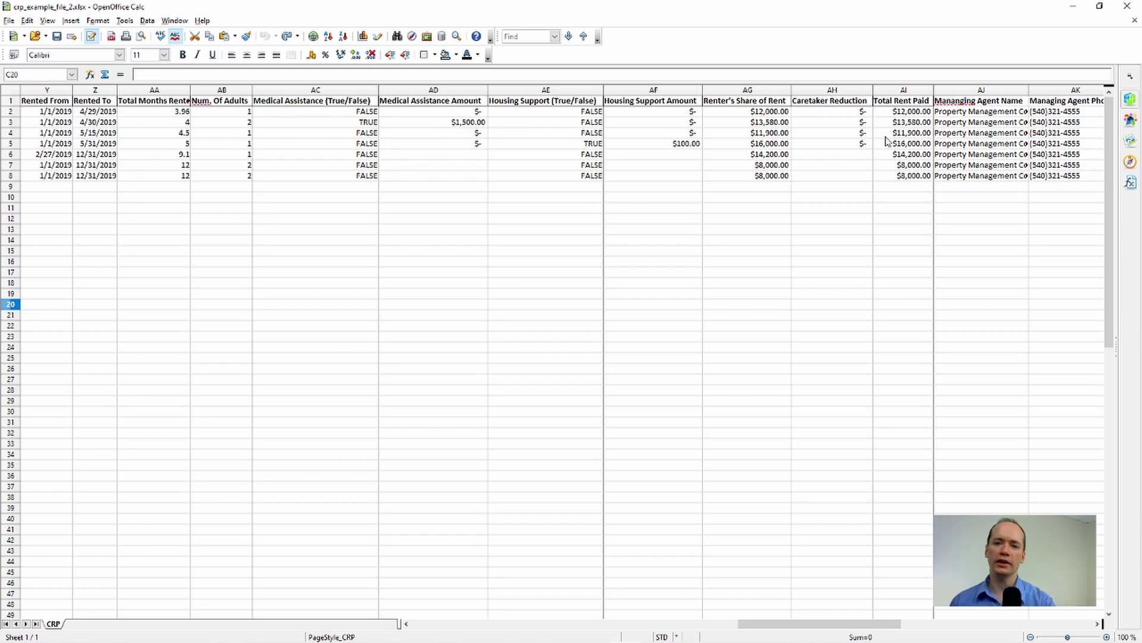
drag(818, 623, 487, 622)
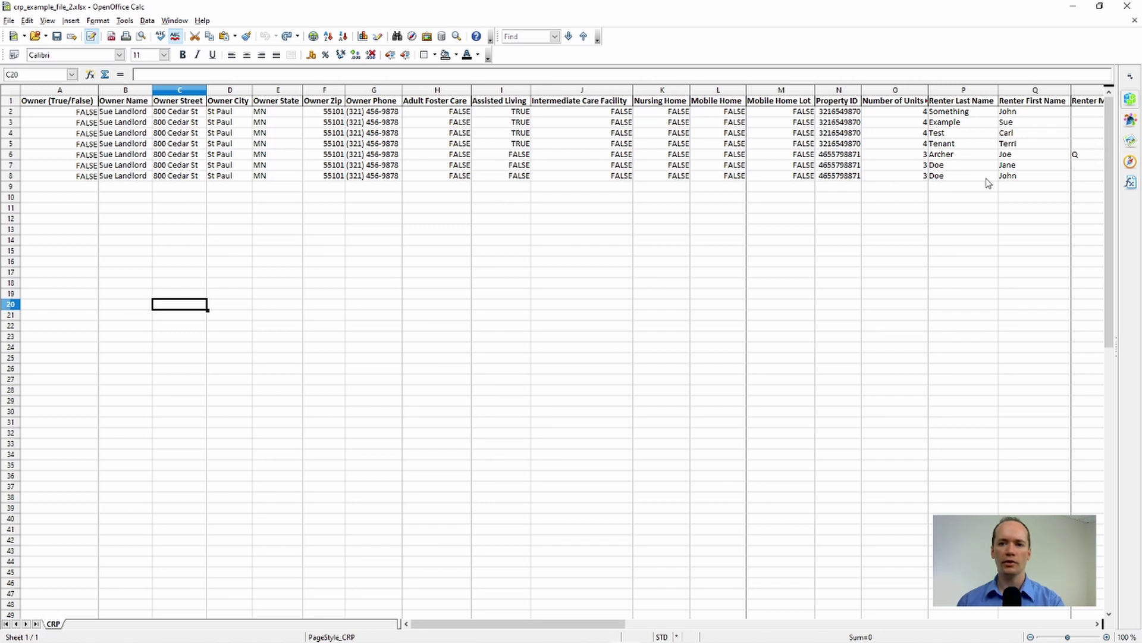
Copy the owner and property data in A8:O8 into rows 9 to 25
click(914, 177)
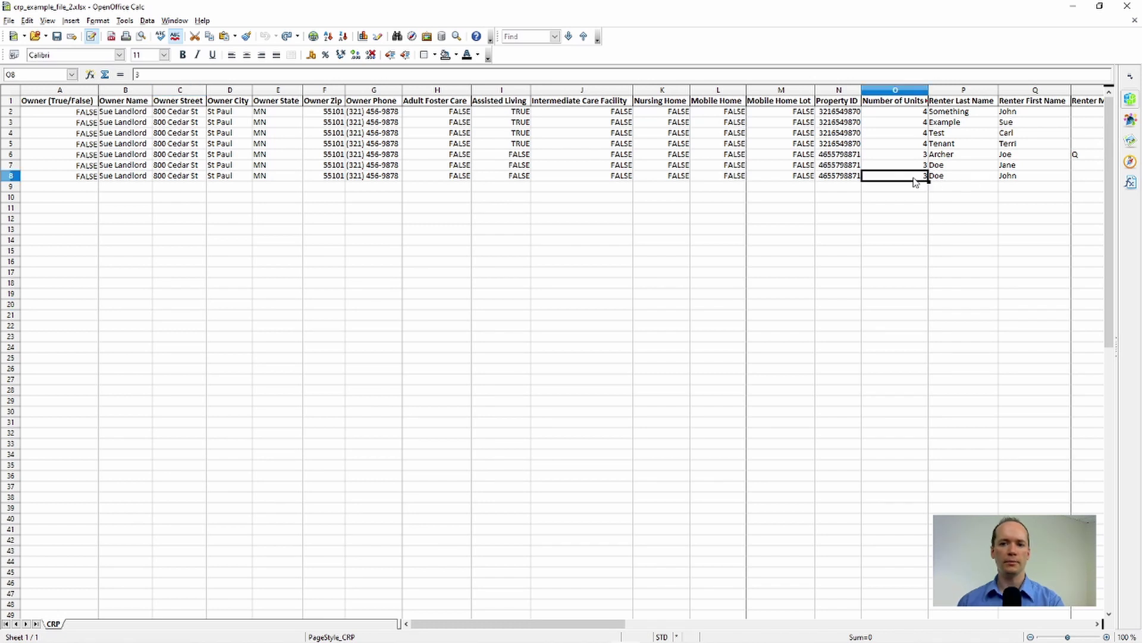
shift+click(89, 176)
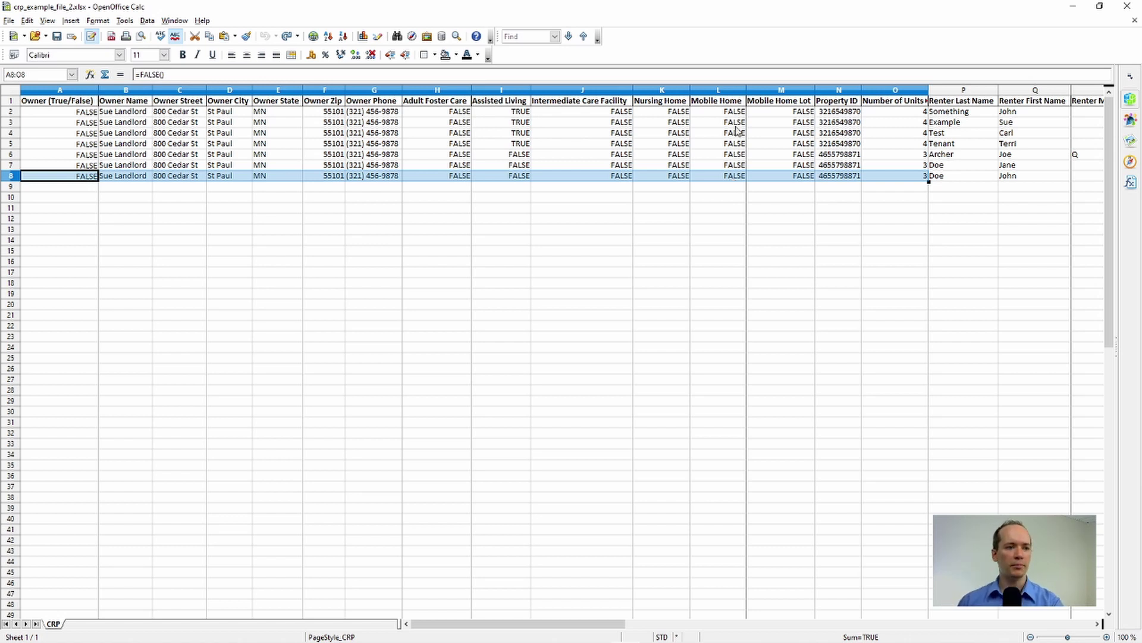
click(52, 189)
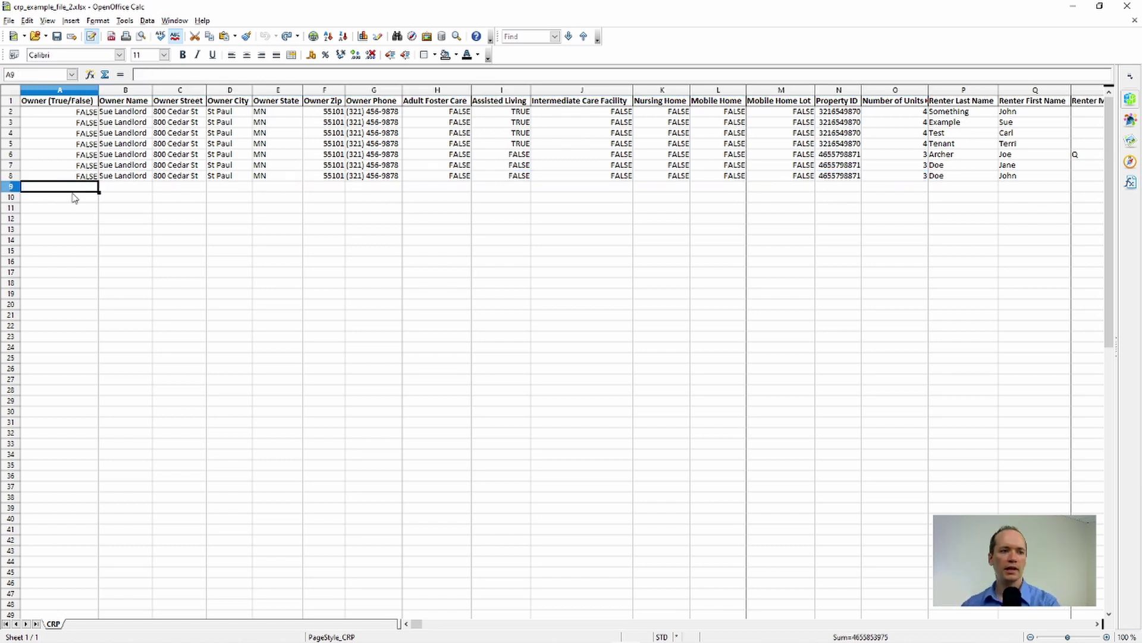
shift+click(74, 359)
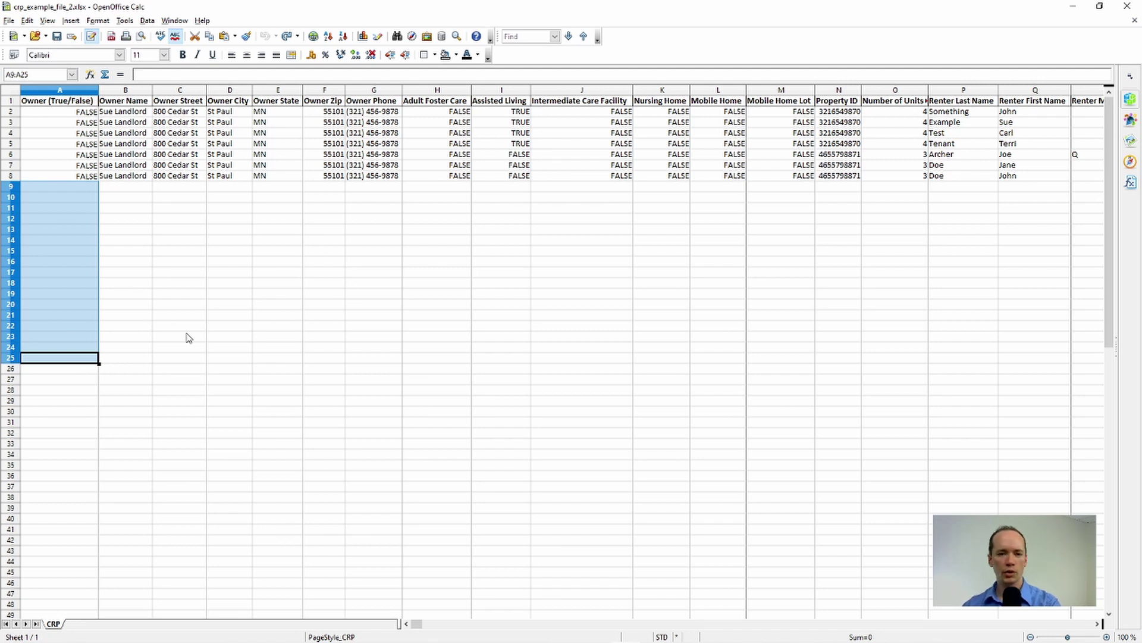
key(ctrl+v)
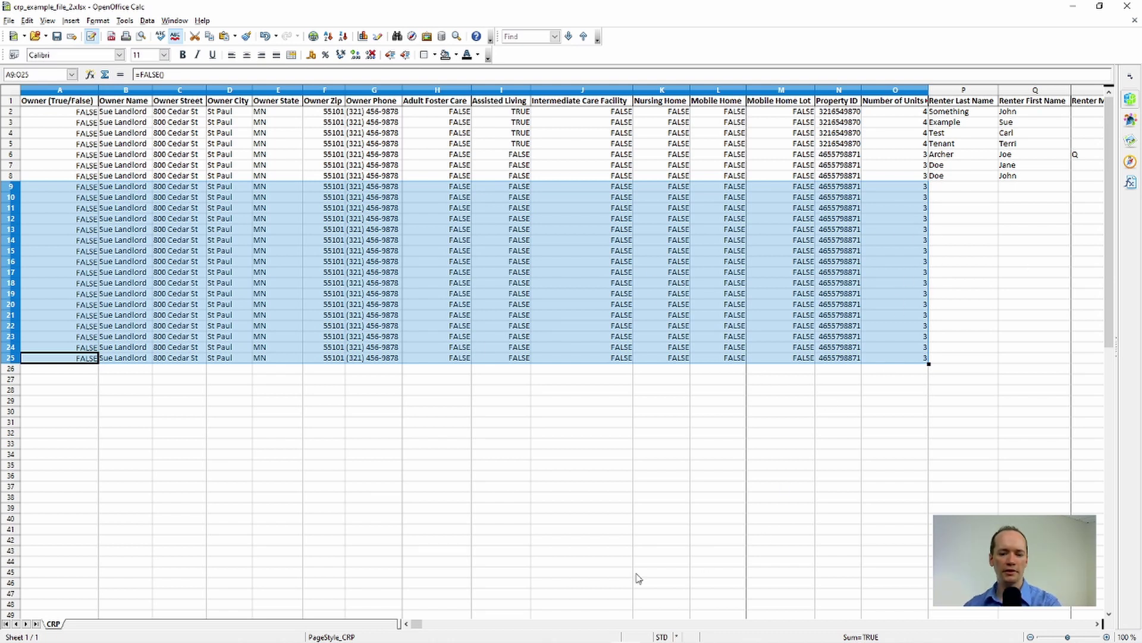
Look over the empty renter last name and first name cells below row 8
scroll(424, 626, right, 6)
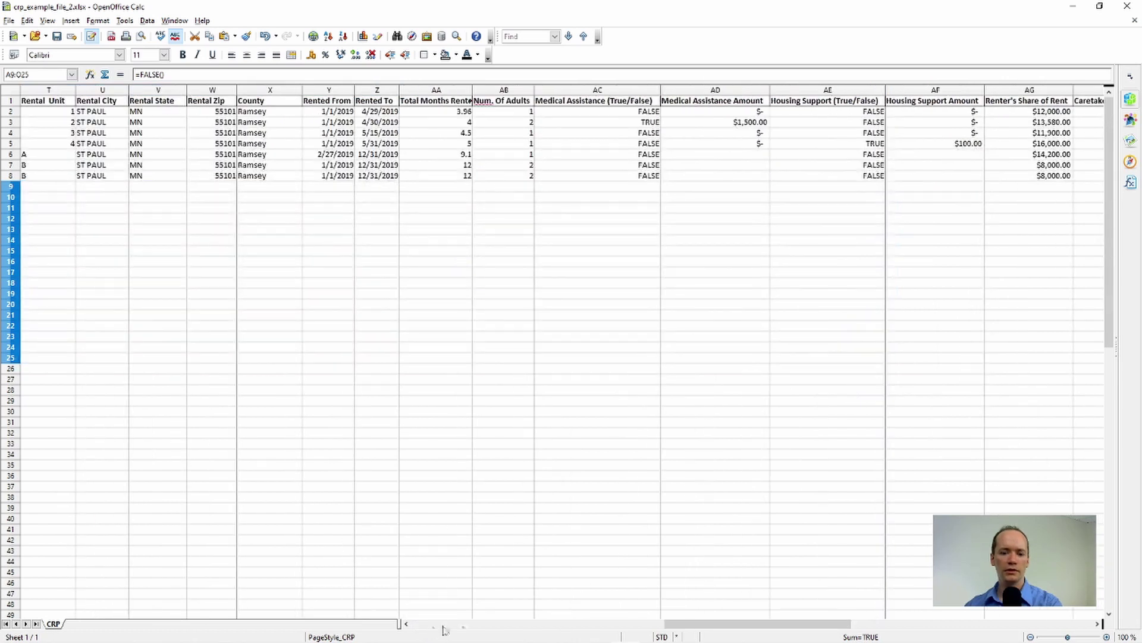
drag(690, 625, 607, 627)
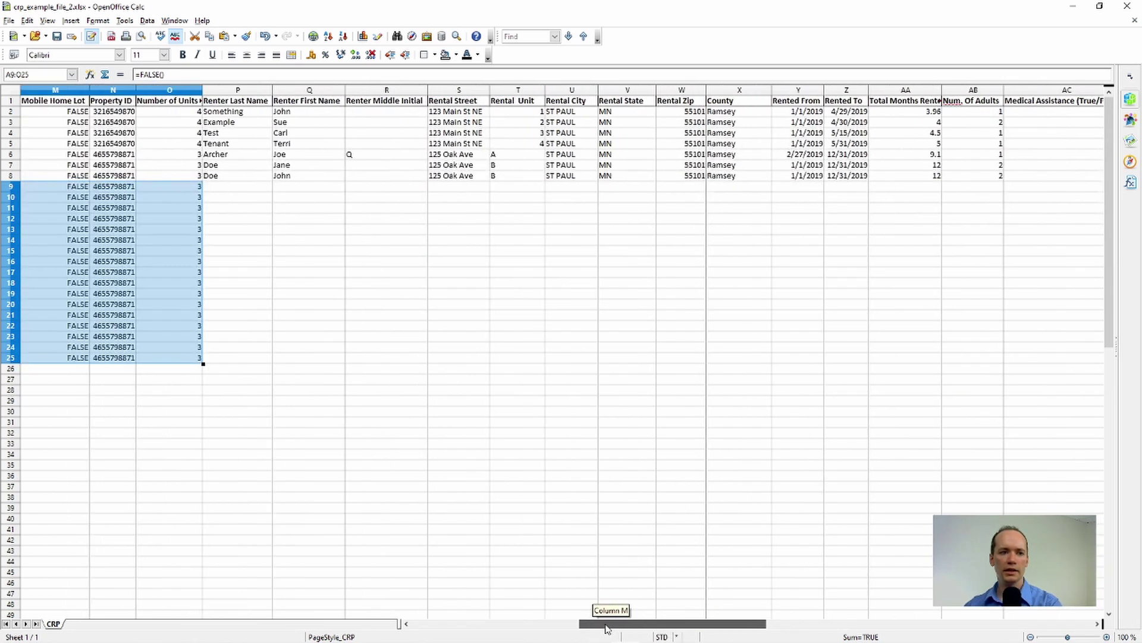
click(245, 185)
click(286, 188)
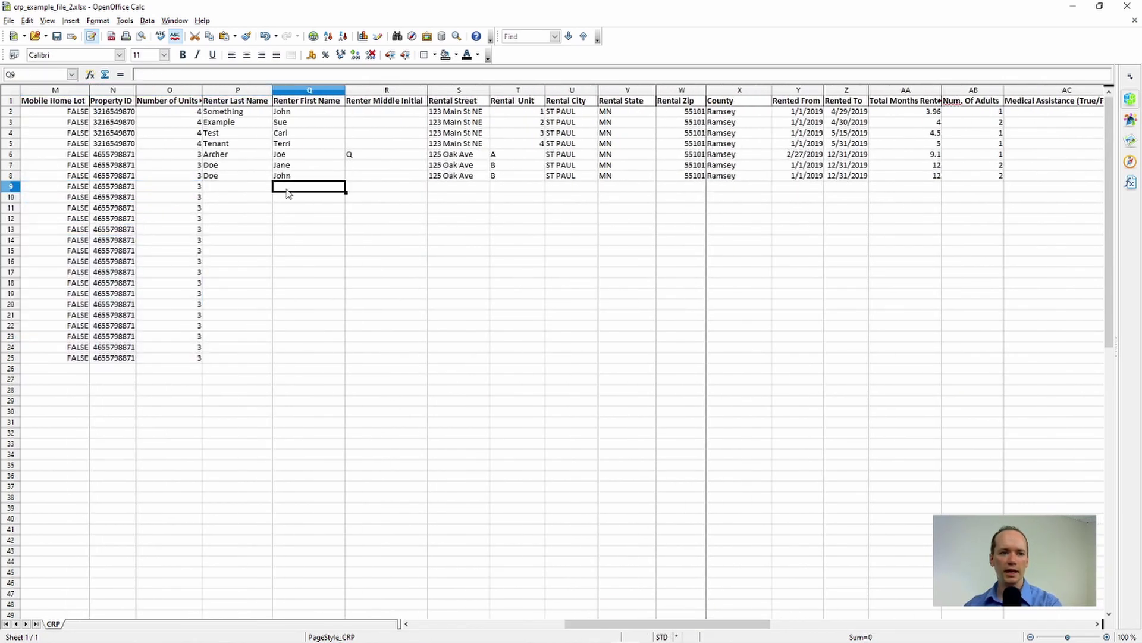
click(245, 202)
click(291, 208)
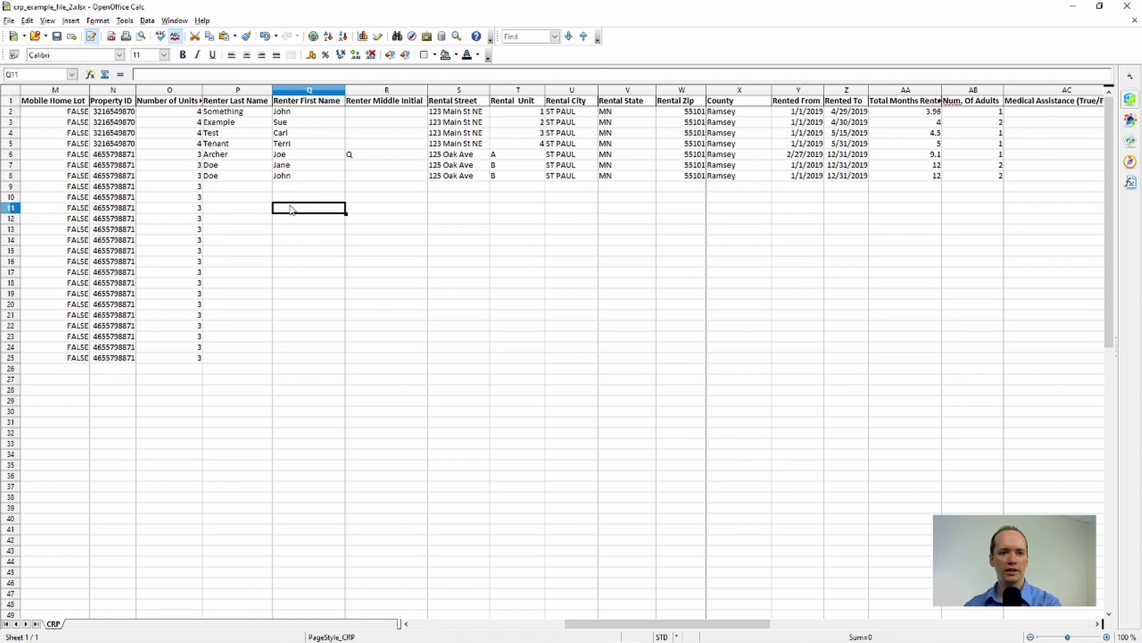
Copy the rental, rent and managing agent data in S8:AK8 into rows 9 and 10
click(474, 177)
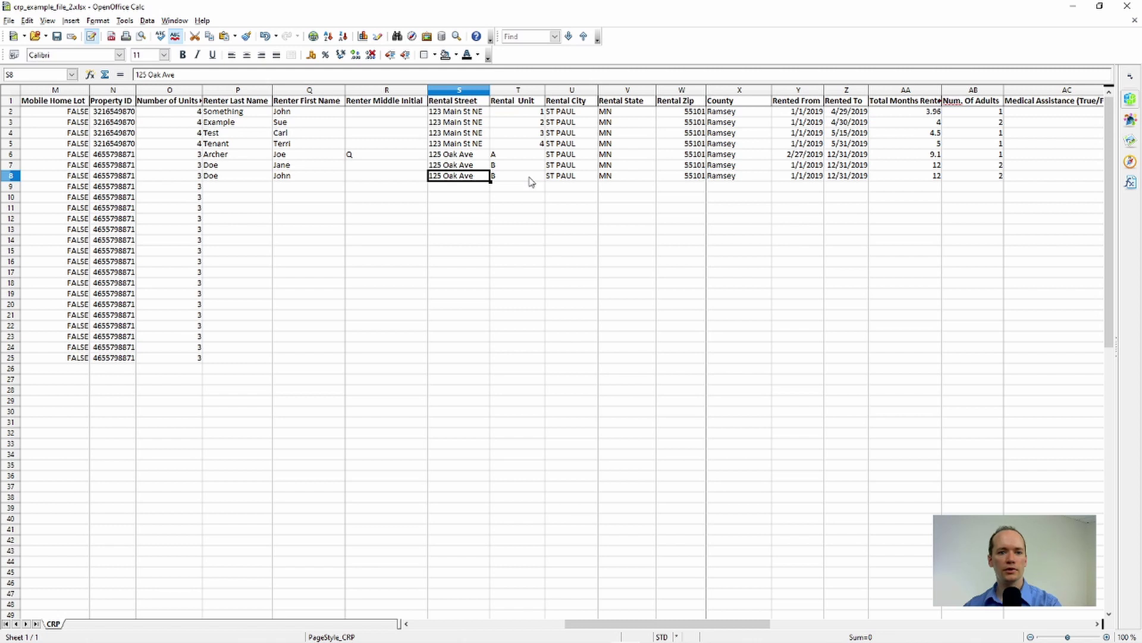
shift+click(531, 183)
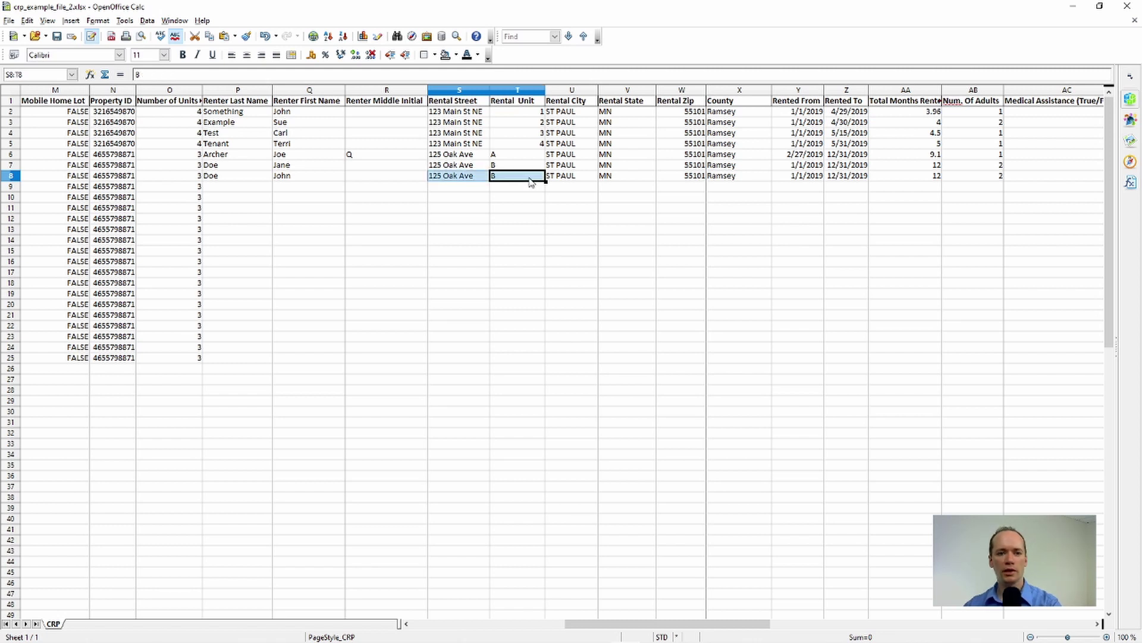
shift+click(838, 180)
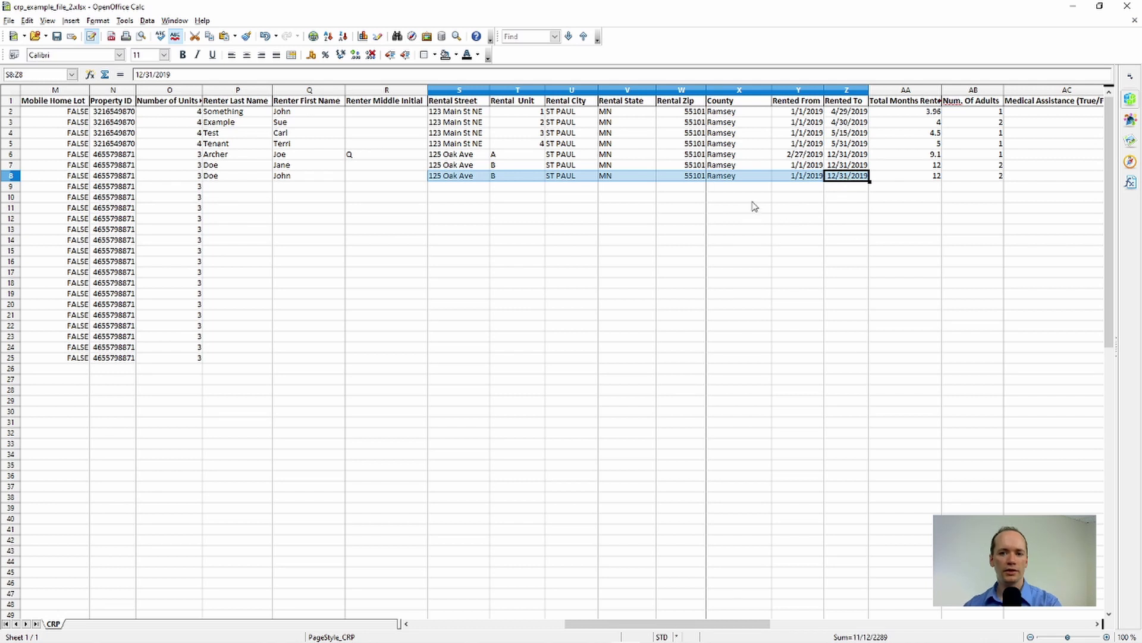
shift+click(988, 179)
drag(721, 624, 879, 633)
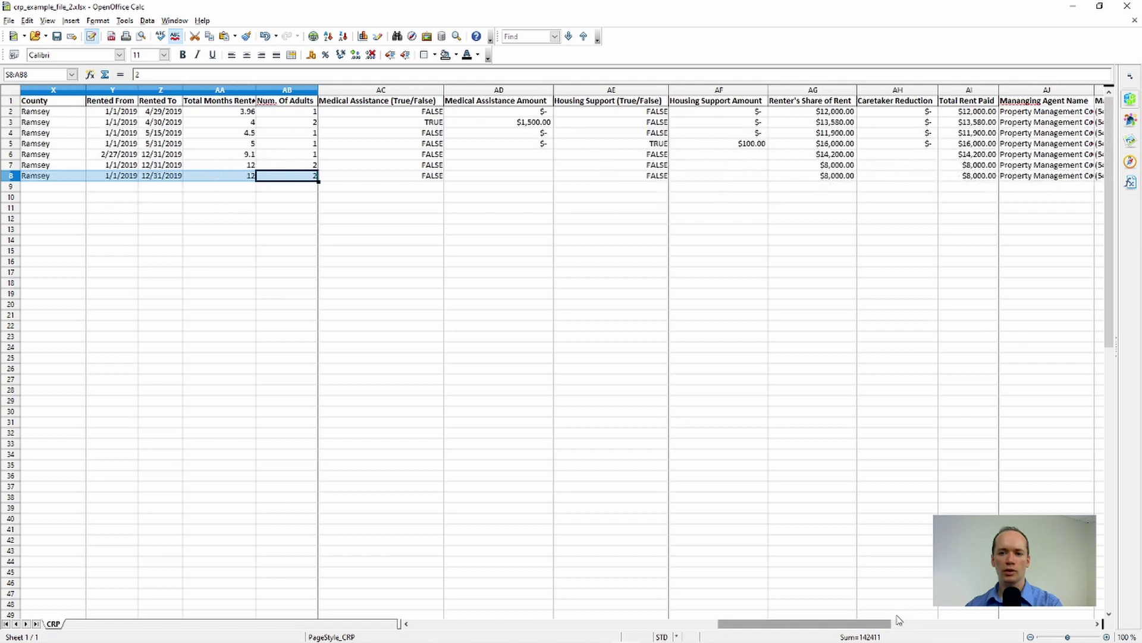
shift+click(969, 176)
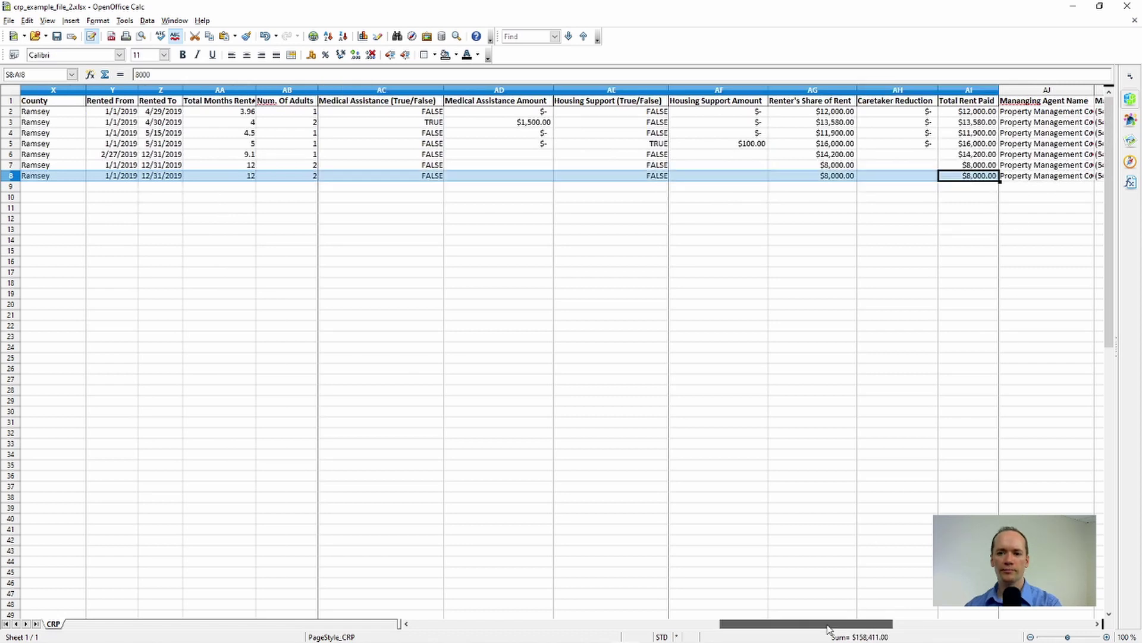
drag(826, 629, 850, 630)
shift+click(965, 177)
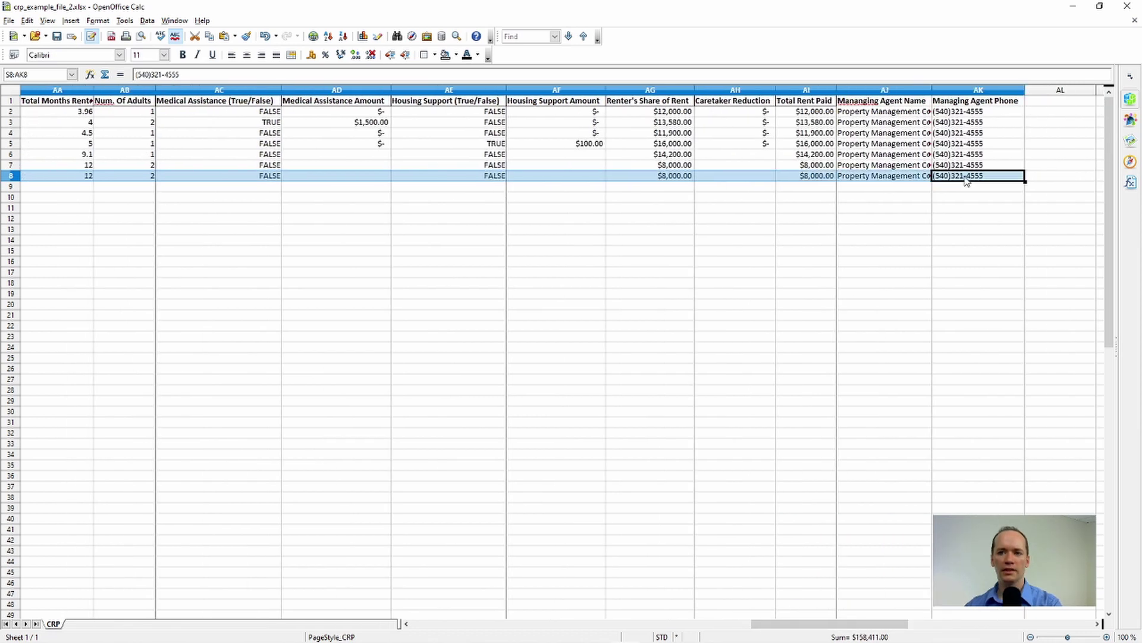
drag(798, 629, 616, 625)
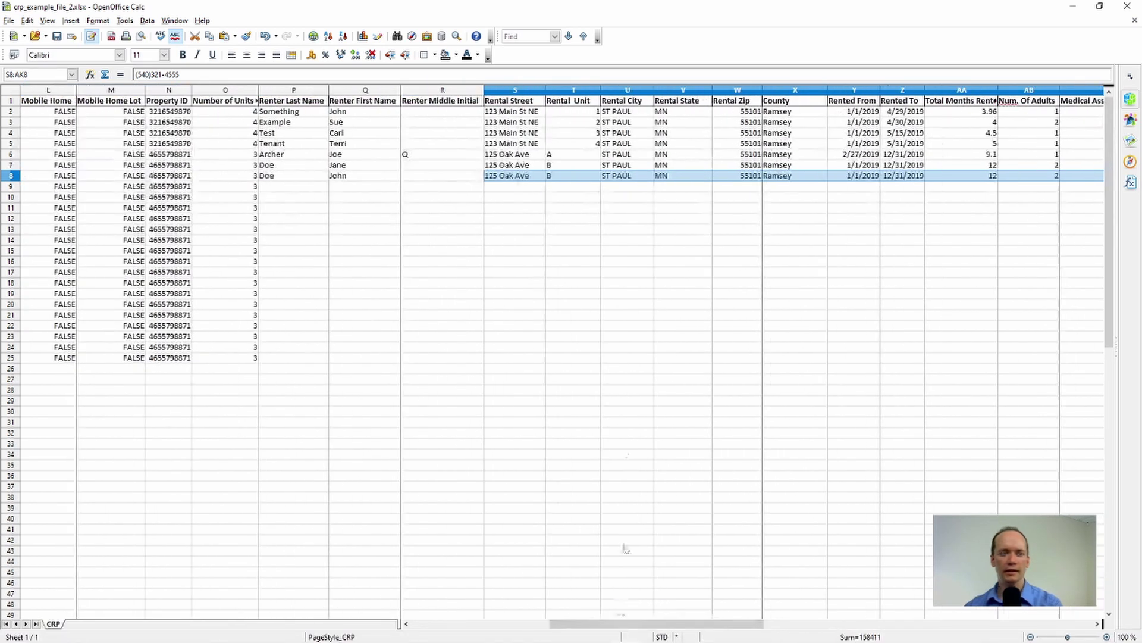
click(500, 187)
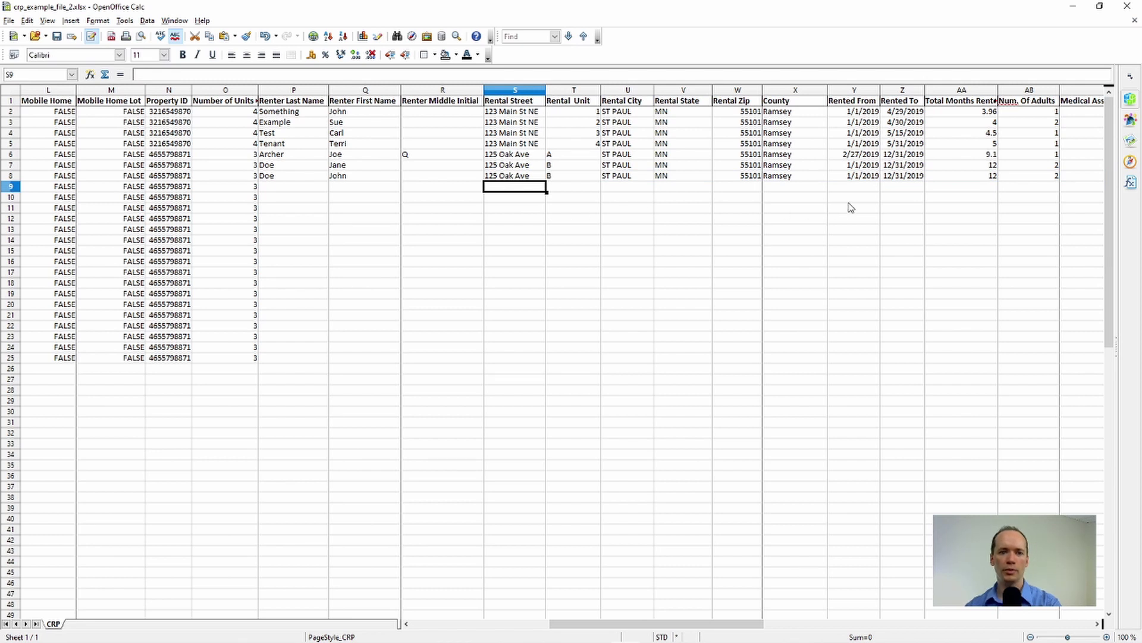
key(shift+Down)
key(ctrl+v)
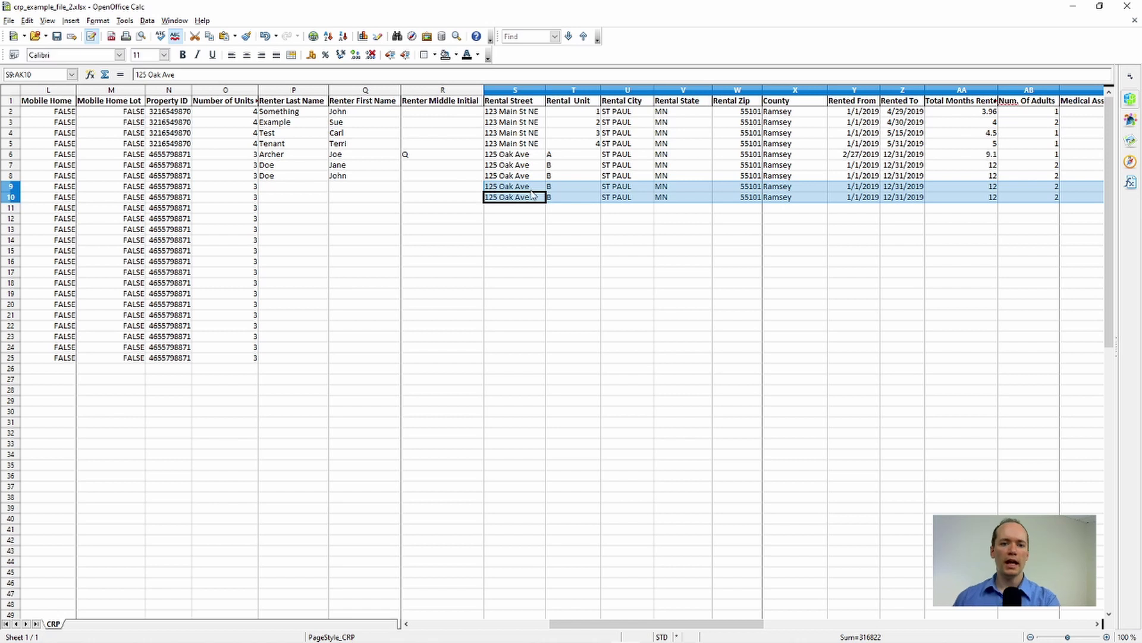
Check the renter last name and first name cells in rows 9 and 10 that still need individual entries
click(301, 188)
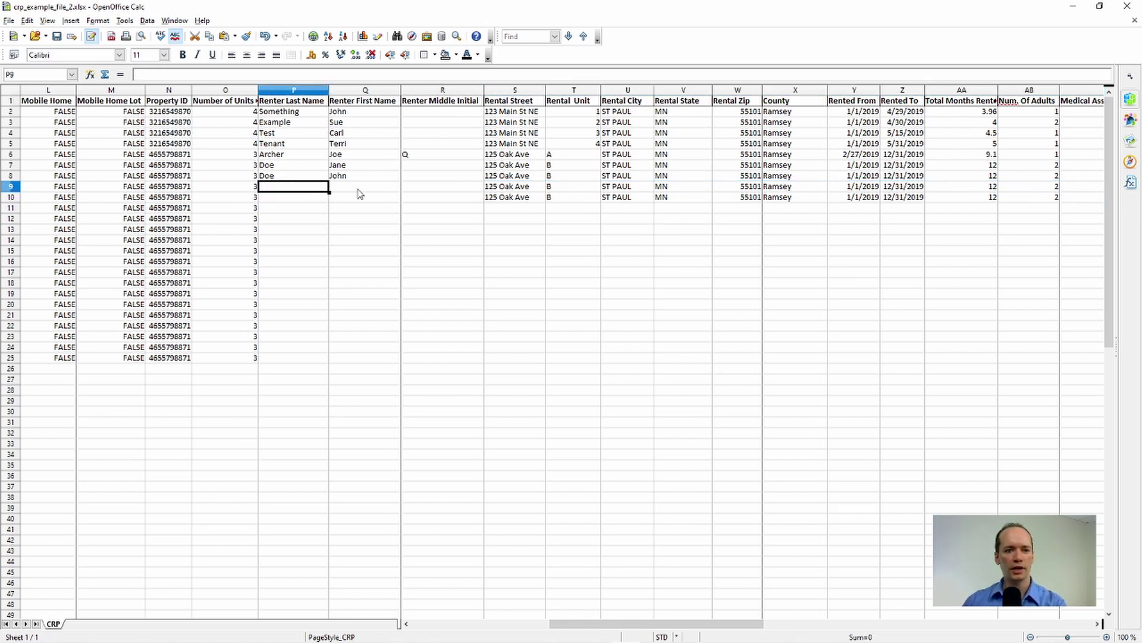
click(344, 190)
click(305, 201)
click(342, 205)
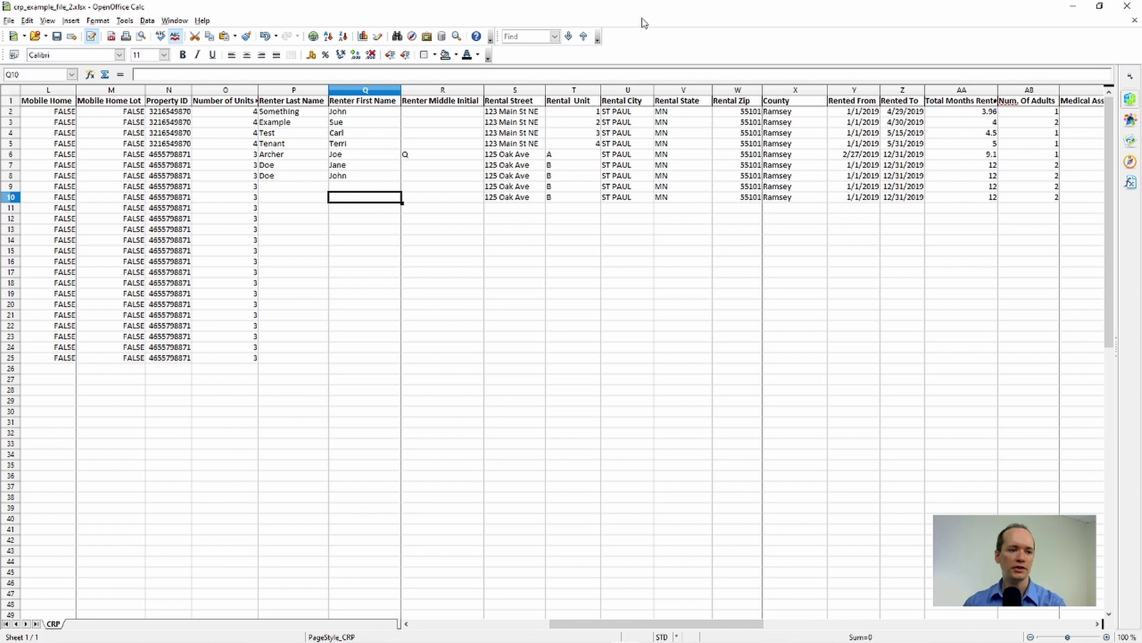
Switch to the browser and log in to MN e-Services from the Department of Revenue site's business tasks
key(alt+Tab)
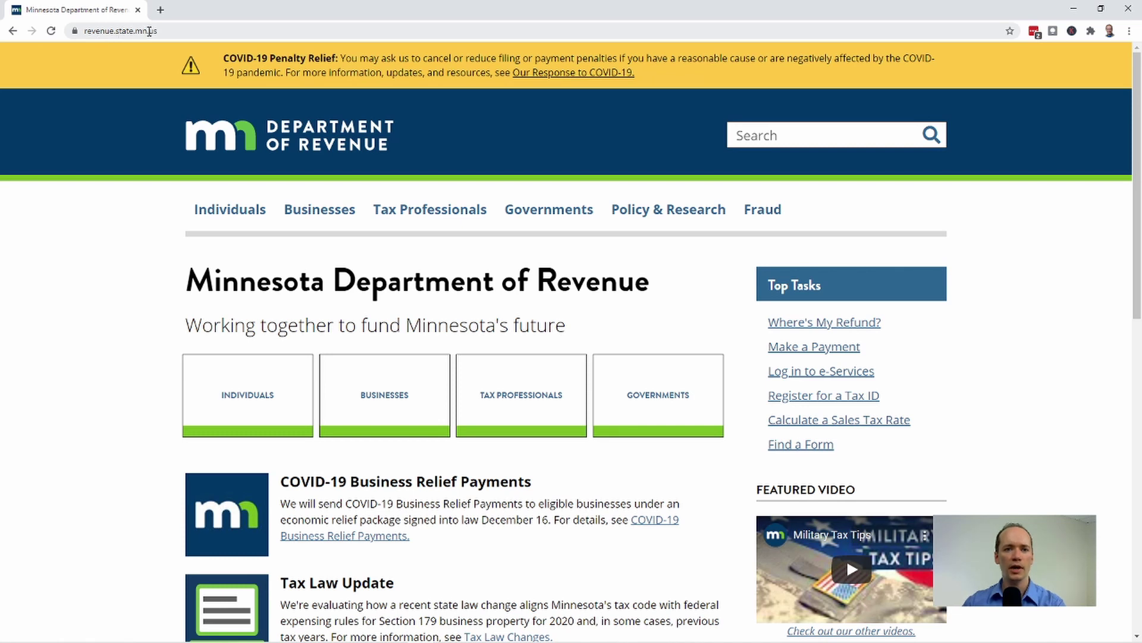
mouse_move(314, 223)
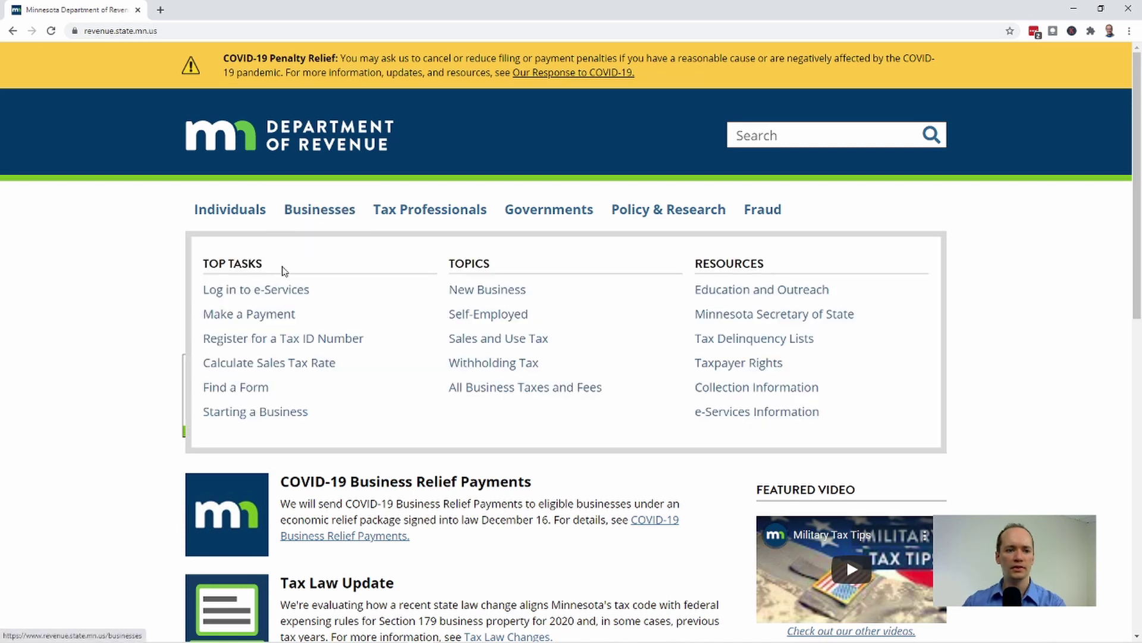
click(255, 291)
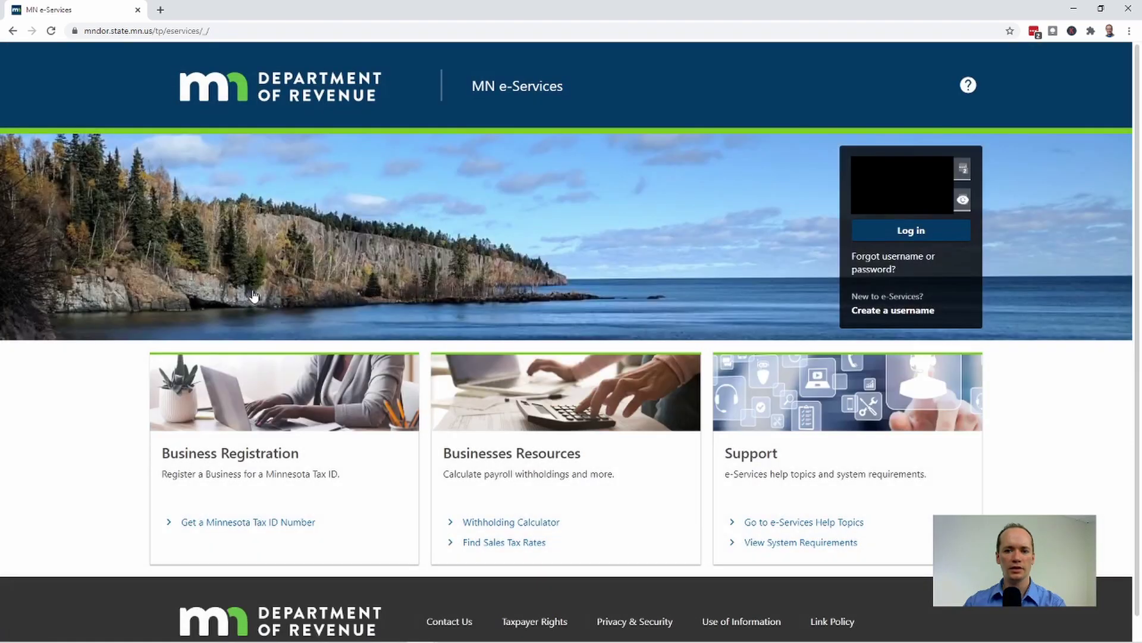
click(956, 232)
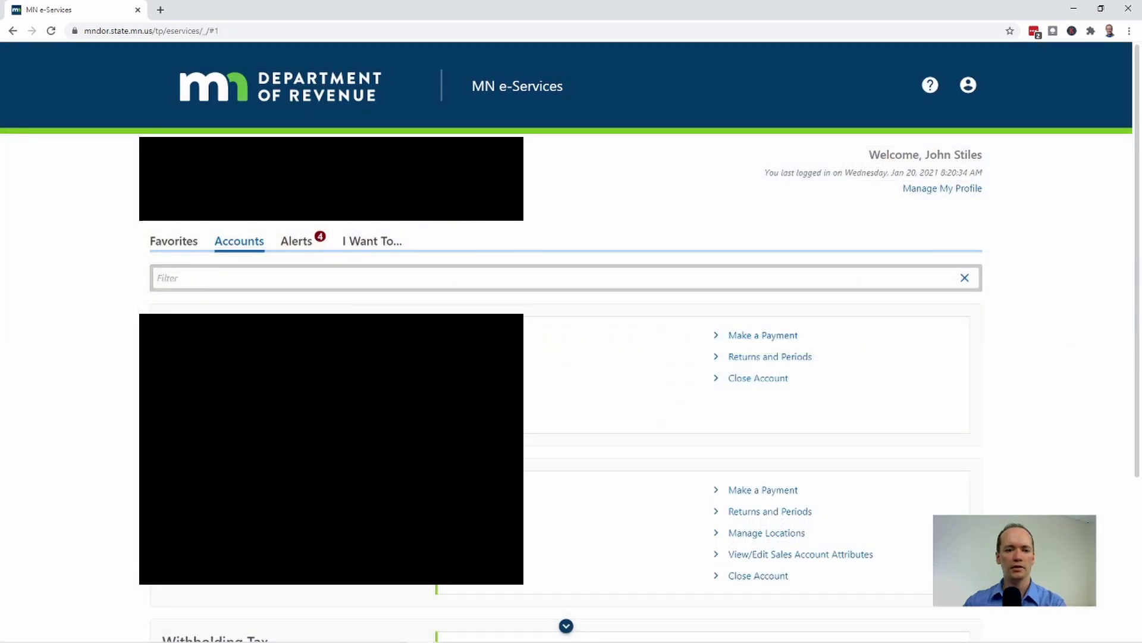
Start a CRP file import from the Certificate of Rent Paid options under I Want To
click(373, 248)
scroll(1030, 347, down, 4)
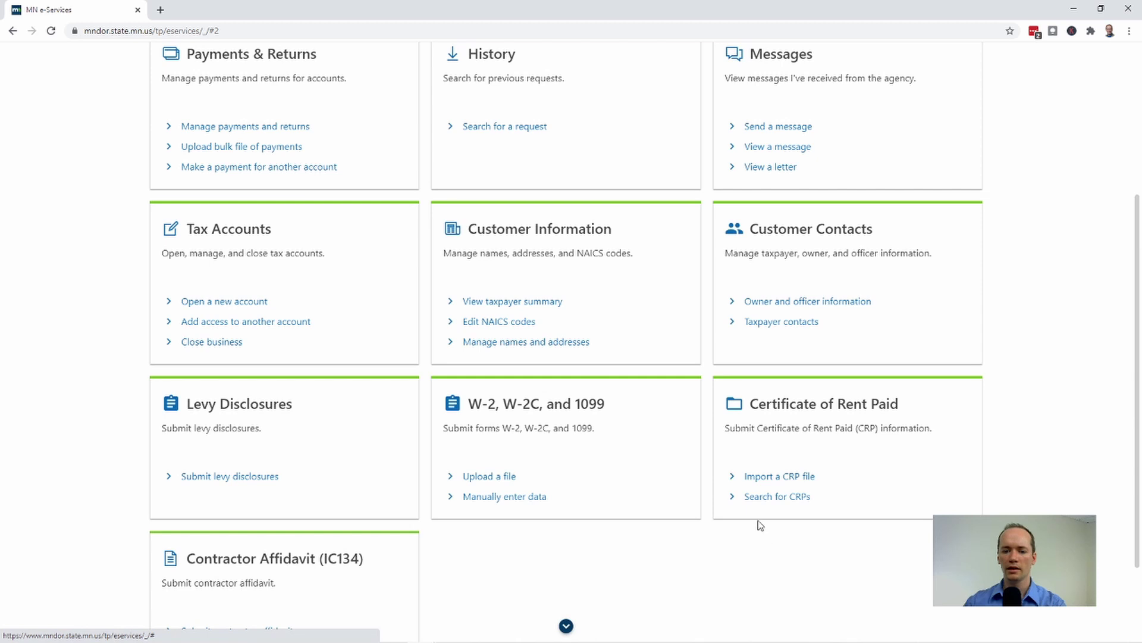
click(766, 477)
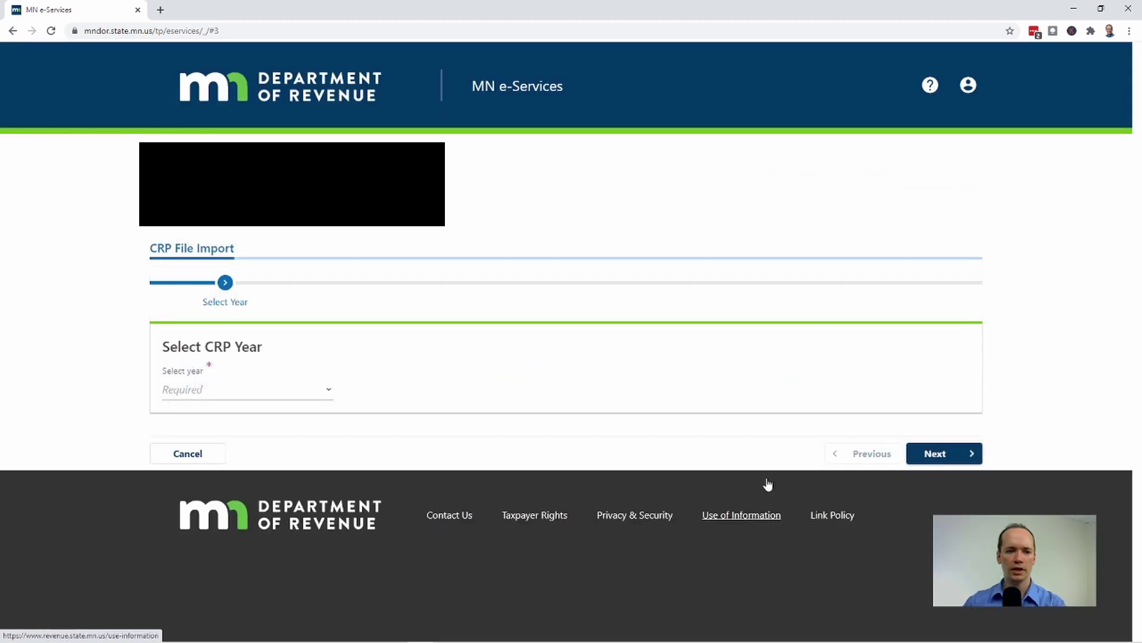
Set the CRP year to 2020, continue to Bulk Upload and open the file selection for importing the data
click(315, 390)
click(204, 439)
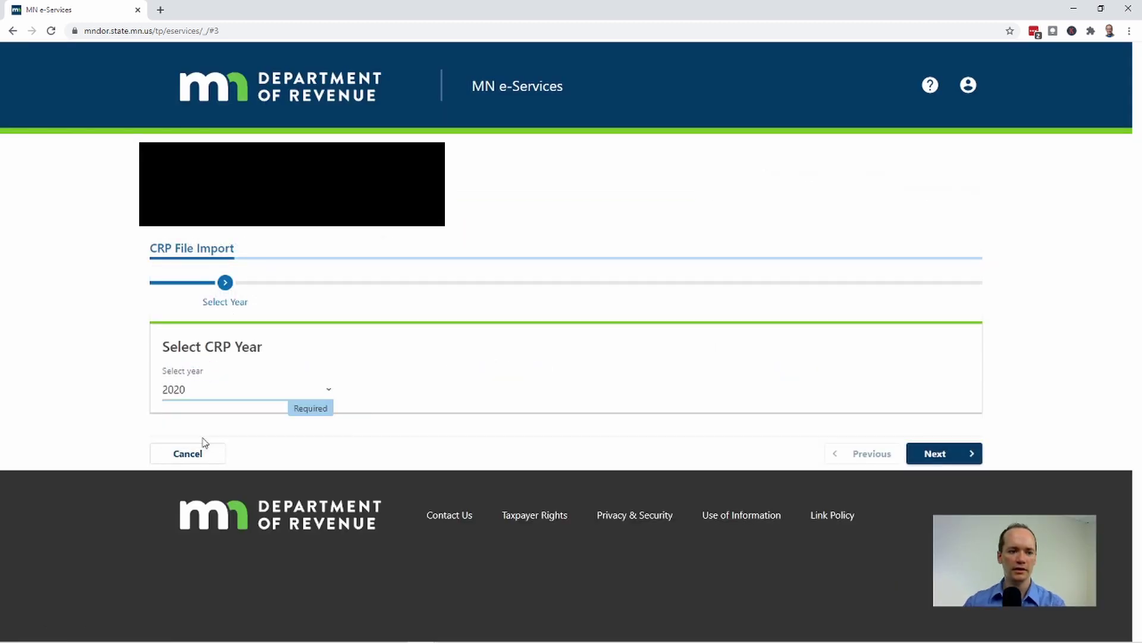
click(926, 445)
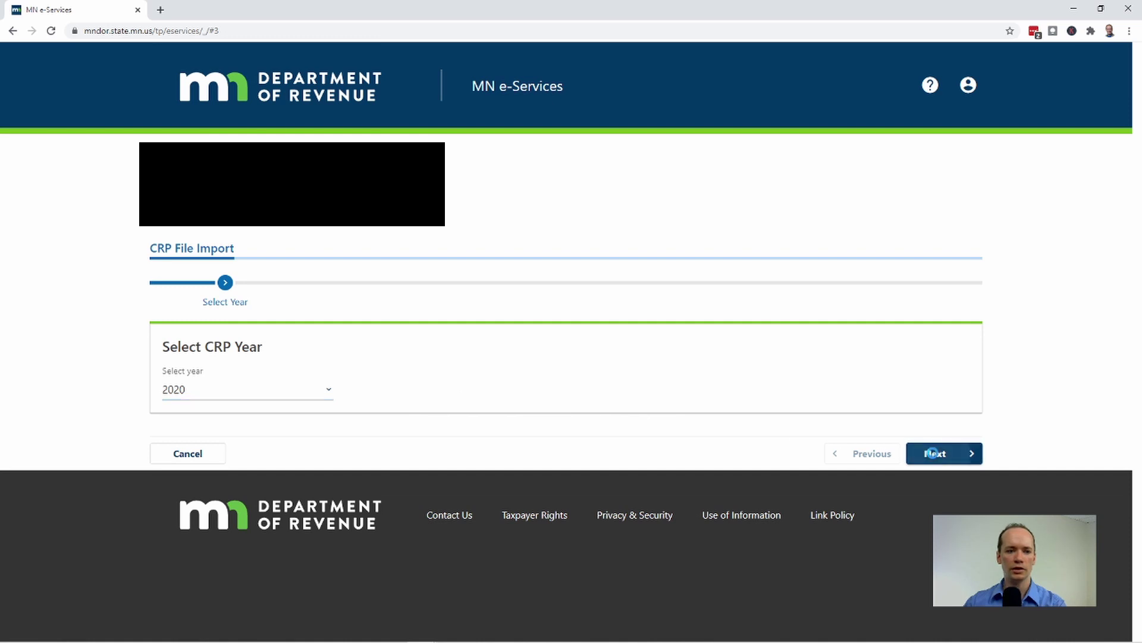
click(261, 429)
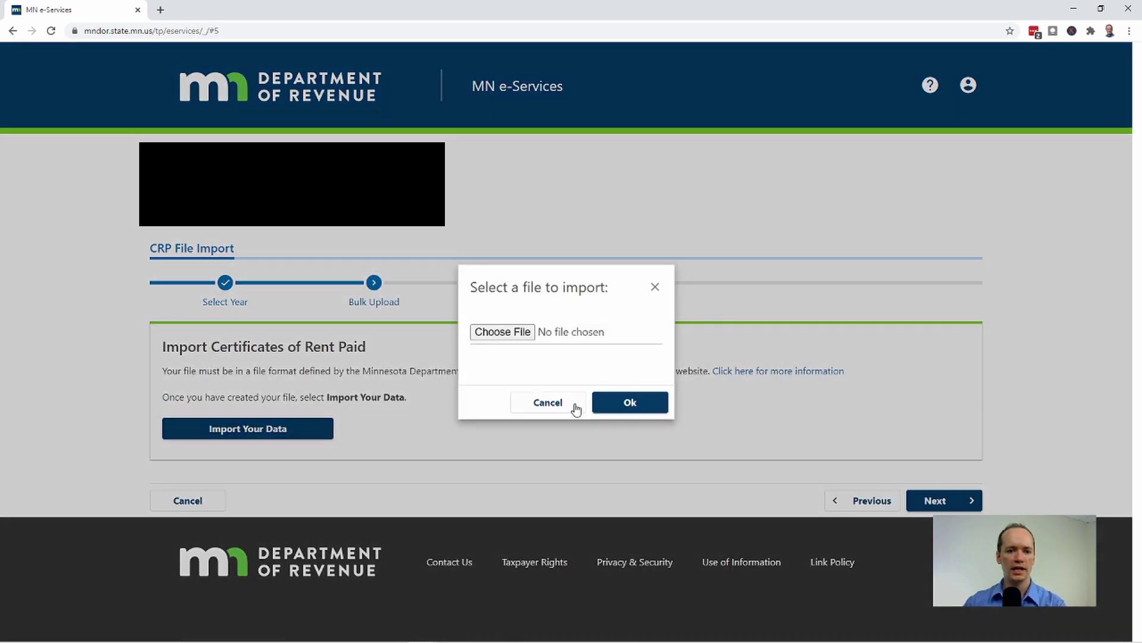